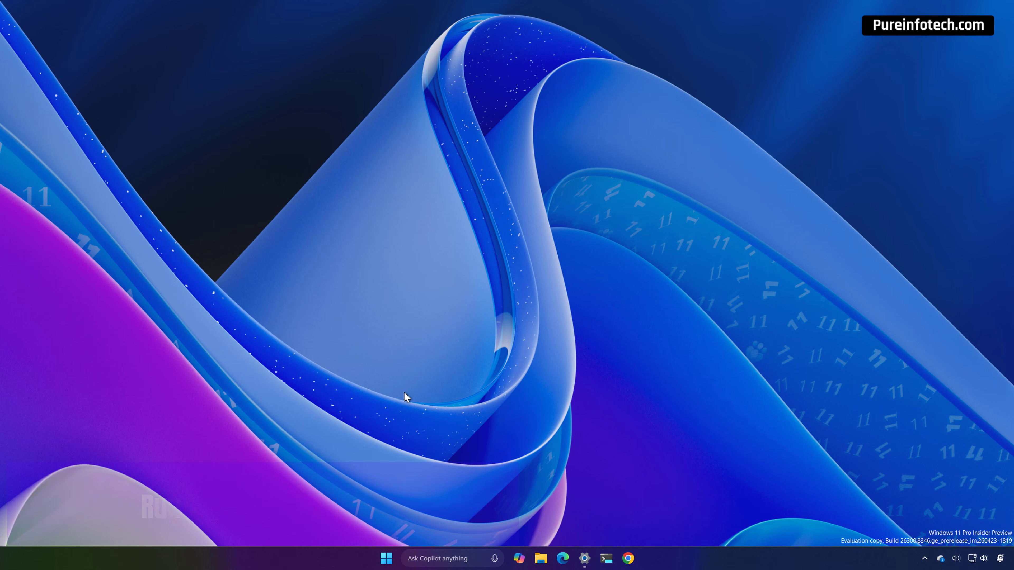
# Open the modern Run dialog, shorten its c:\users path to view the folder suggestion, and dismiss the dialog
pyautogui.press('super')
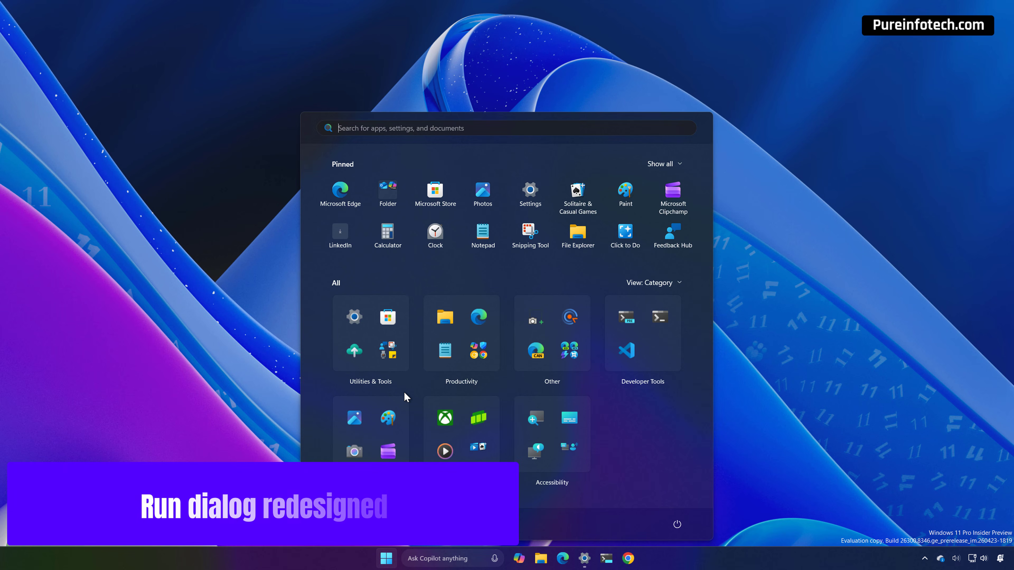
pyautogui.write('run')
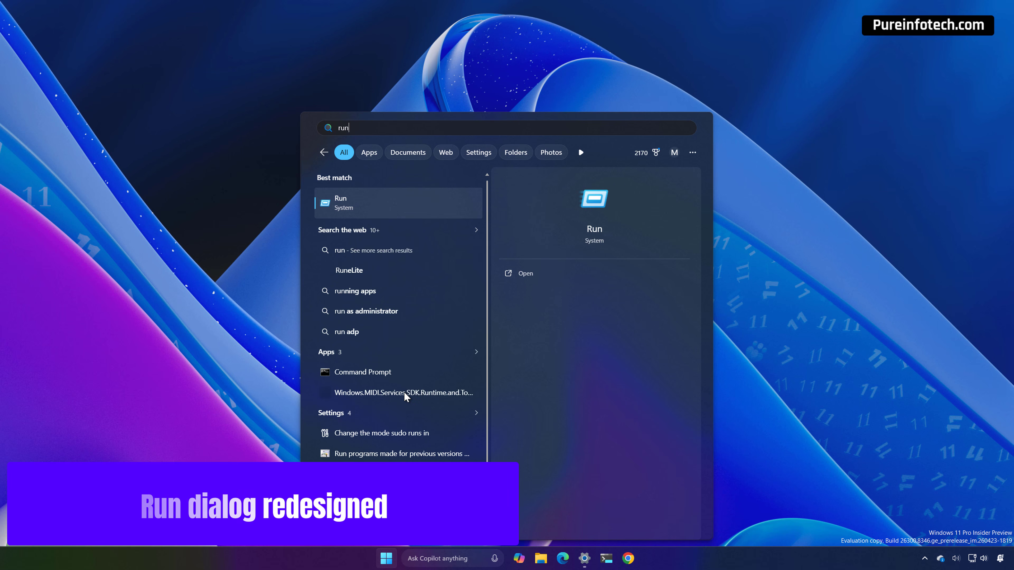
pyautogui.press('Return')
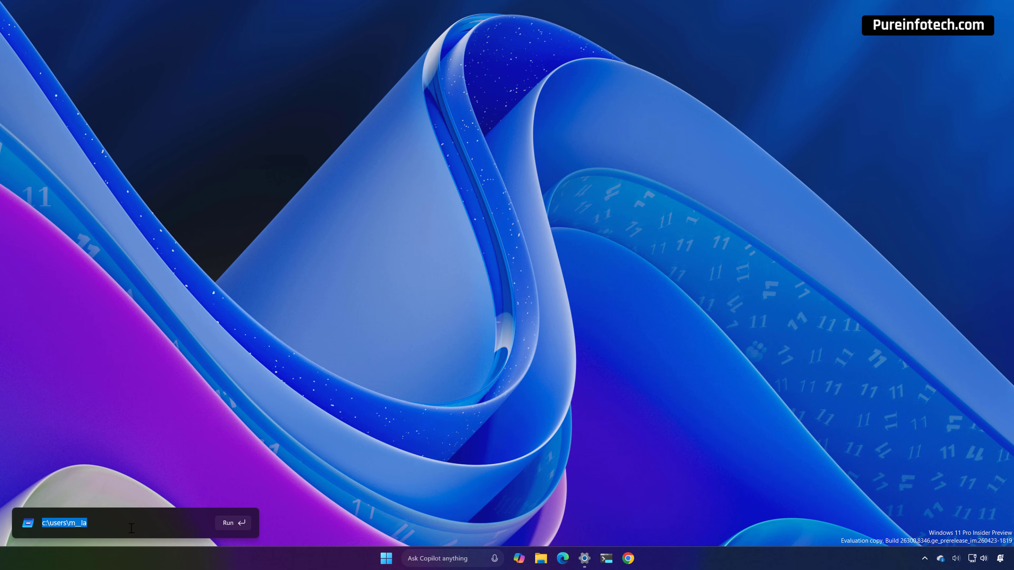
pyautogui.click(131, 527)
pyautogui.press('BackSpace')
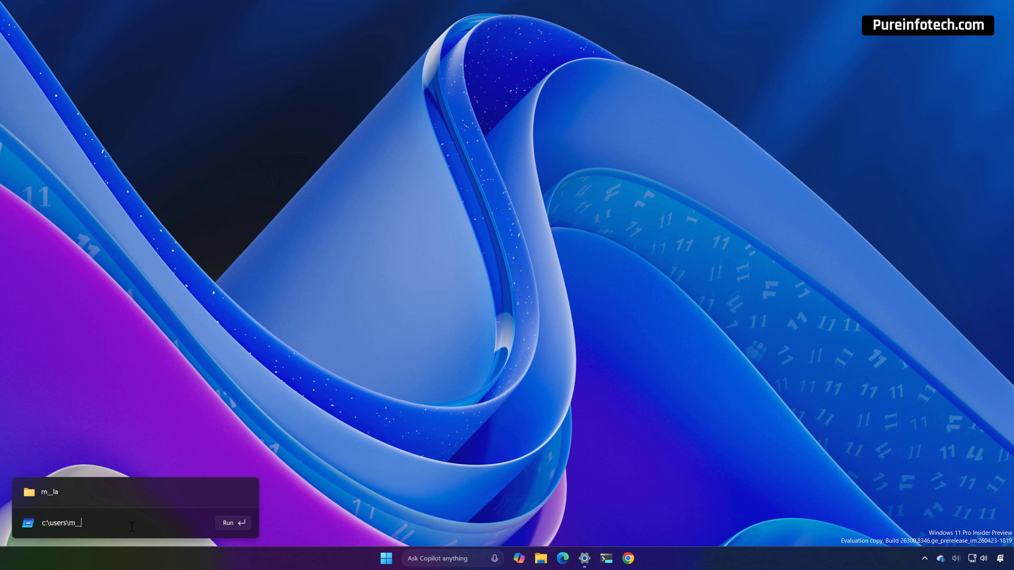
pyautogui.press('BackSpace')
pyautogui.click(460, 432)
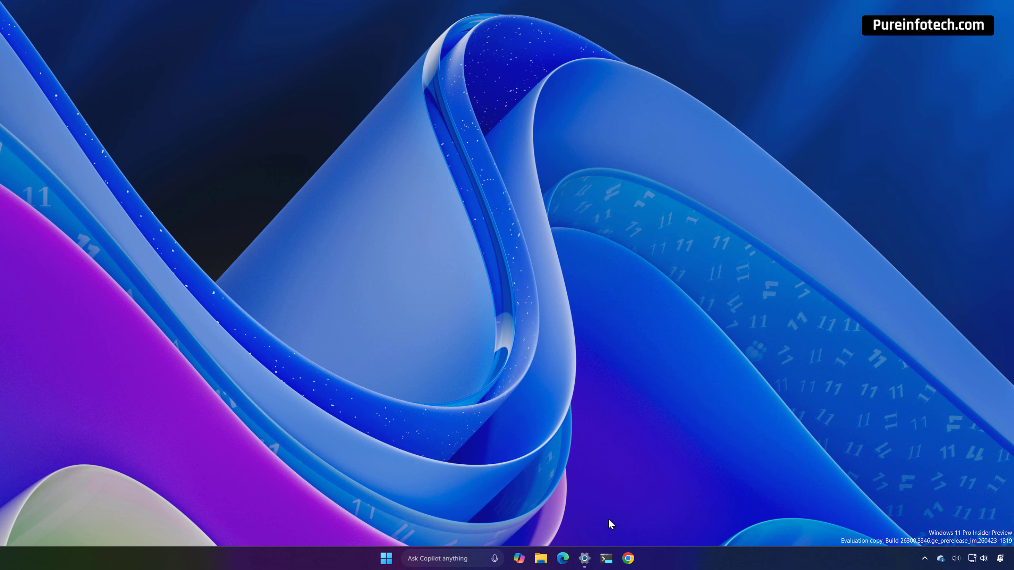
# Check the classic Run dialog with the modern option off in the advanced system settings, and turn the modern Run dialog on
pyautogui.click(585, 559)
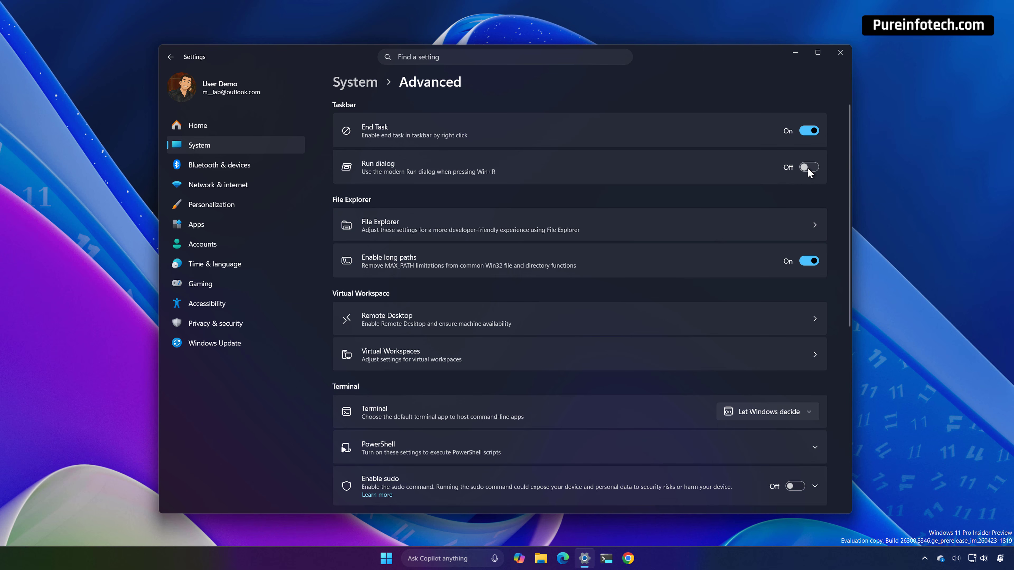
pyautogui.press('super+r')
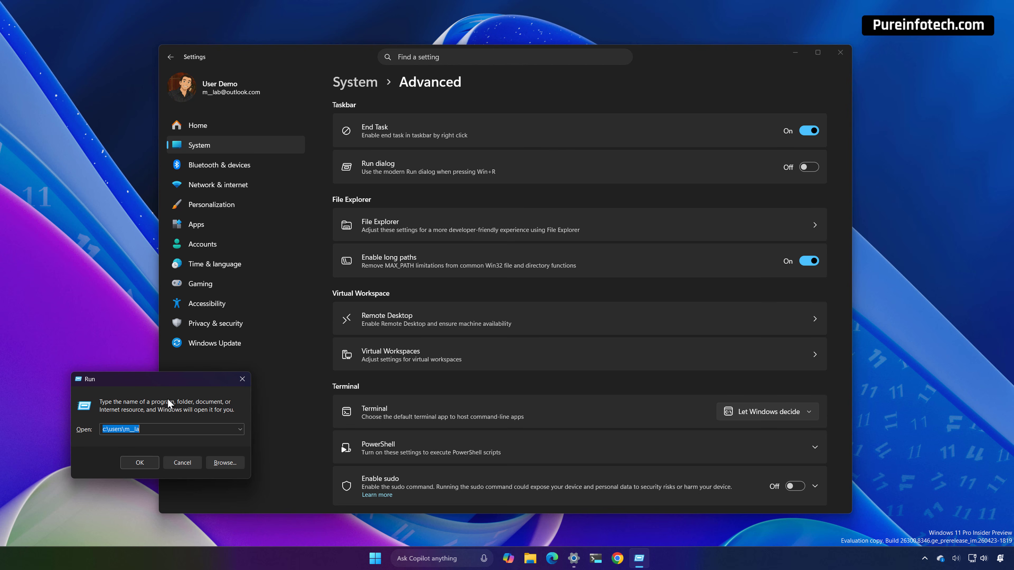
pyautogui.click(188, 466)
pyautogui.click(809, 167)
pyautogui.click(840, 53)
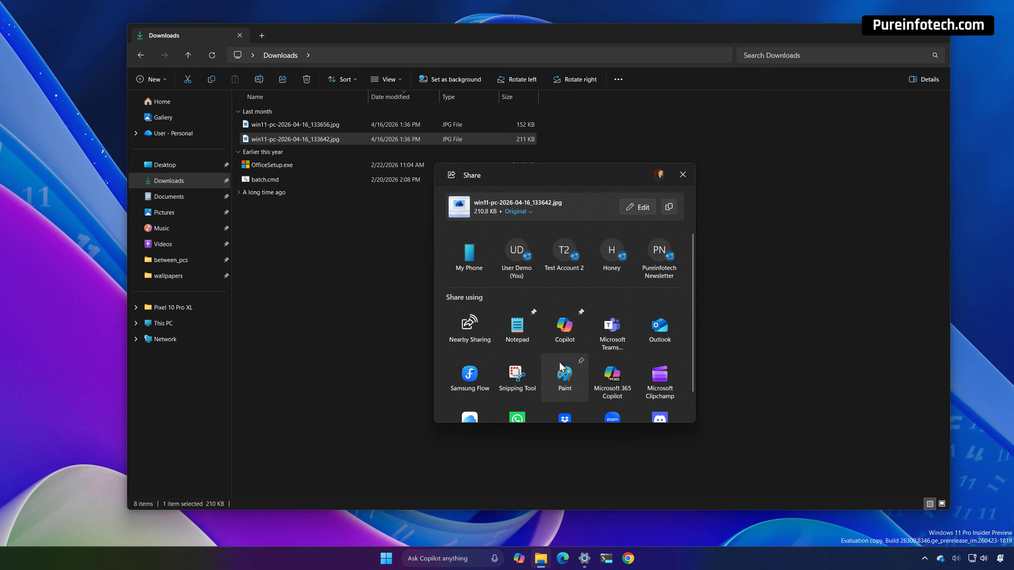
# Look through the apps offered for sharing win11-pc-2026-04-16_133642.jpg and switch to Settings
pyautogui.scroll(-1, 547, 370)
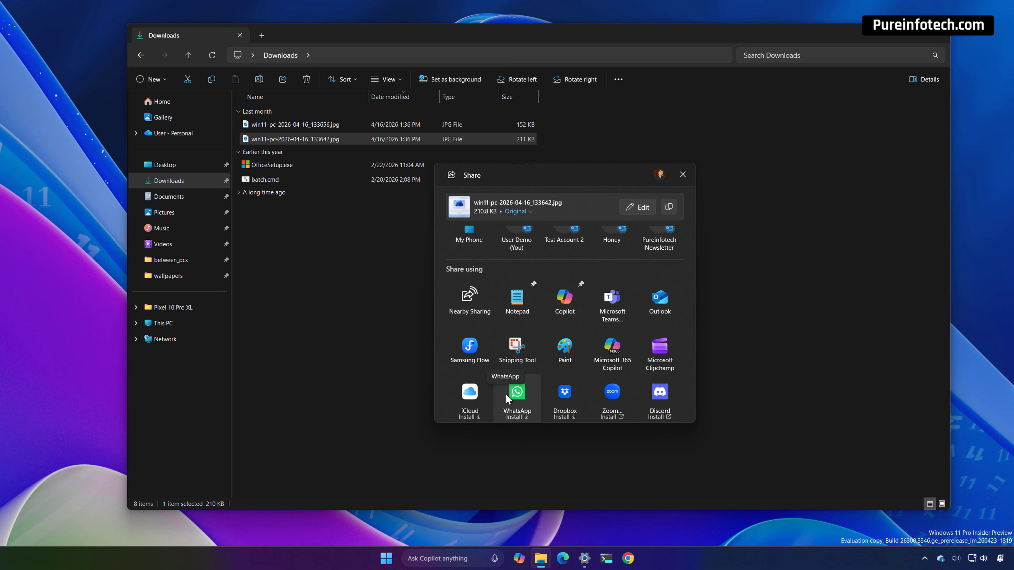
pyautogui.click(584, 558)
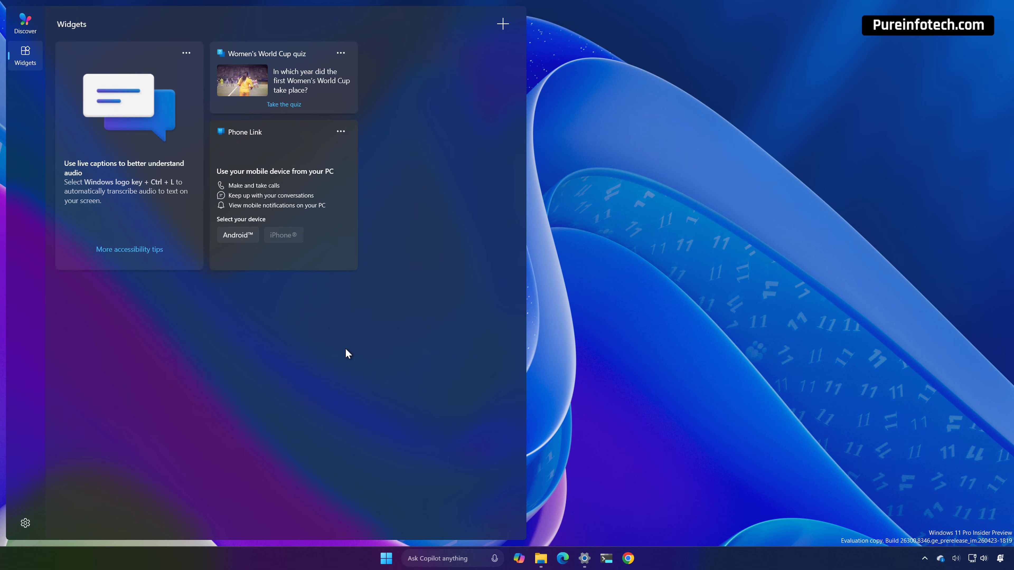
# Open the settings of the Widgets board
pyautogui.click(34, 522)
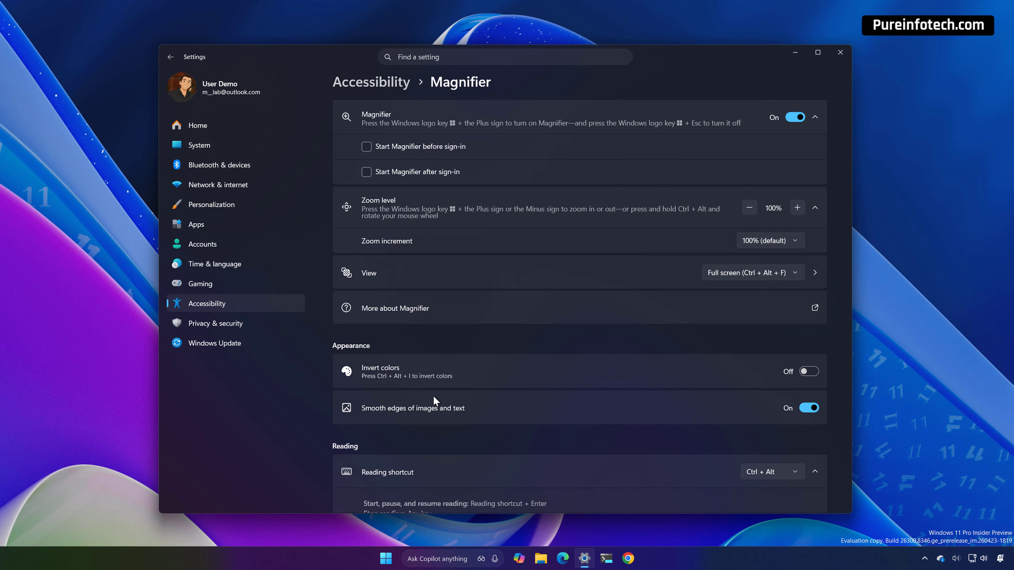
# View the zoom increment options for Magnifier and keep 100% (default)
pyautogui.click(786, 241)
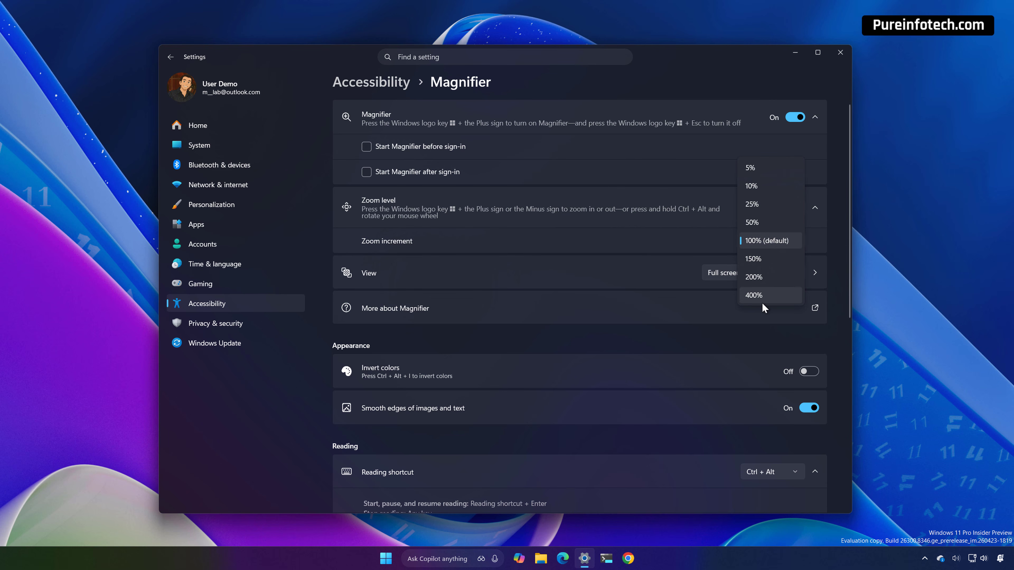
pyautogui.click(777, 245)
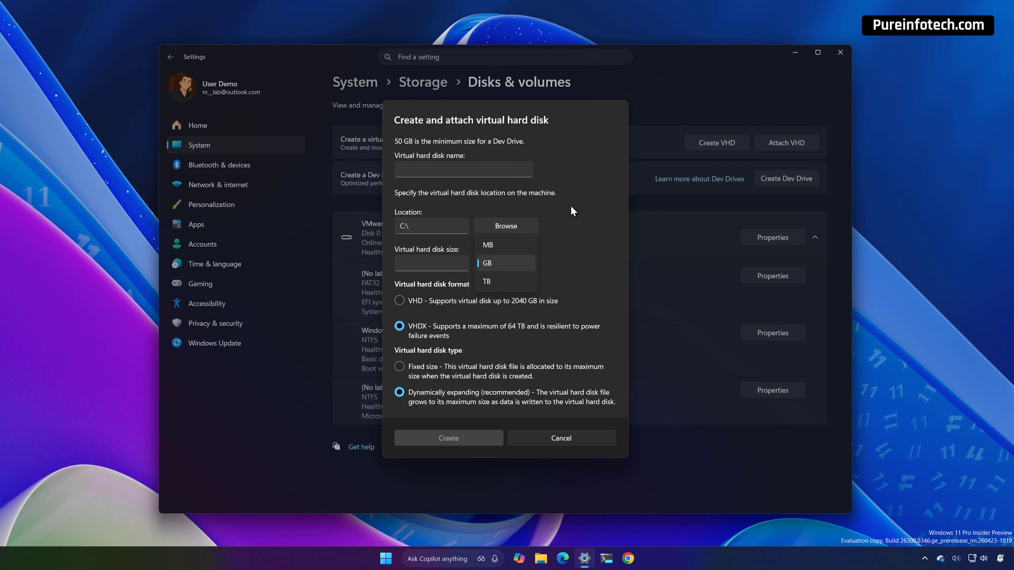
# Examine the size units offered for a new virtual hard disk and leave without creating it
pyautogui.click(500, 263)
pyautogui.click(501, 264)
pyautogui.click(506, 243)
pyautogui.click(500, 264)
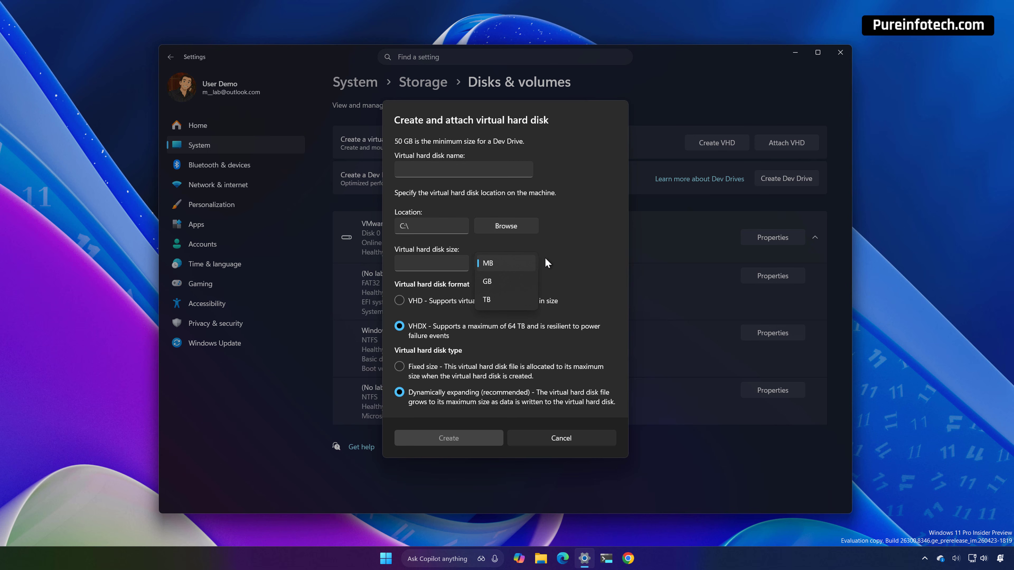
pyautogui.click(581, 251)
pyautogui.click(550, 436)
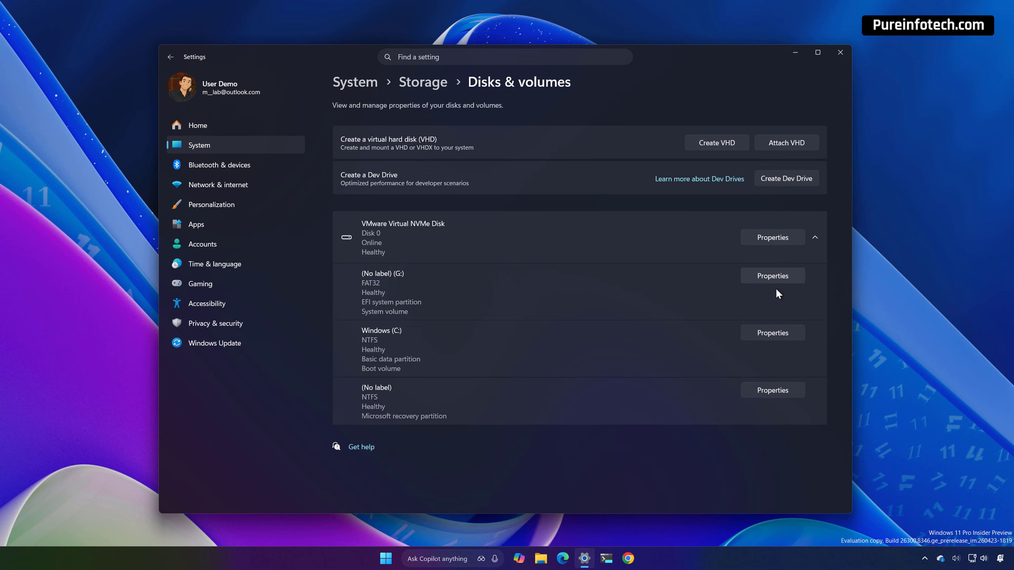
# Open the size change for the Windows (C:) volume and switch the new size's unit to GB
pyautogui.click(772, 335)
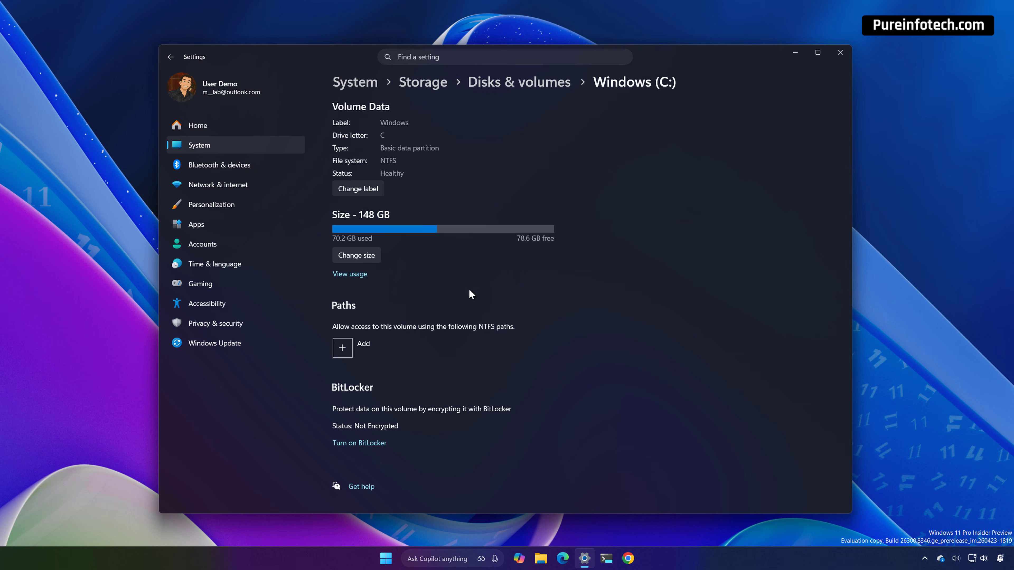
pyautogui.click(355, 256)
pyautogui.click(509, 298)
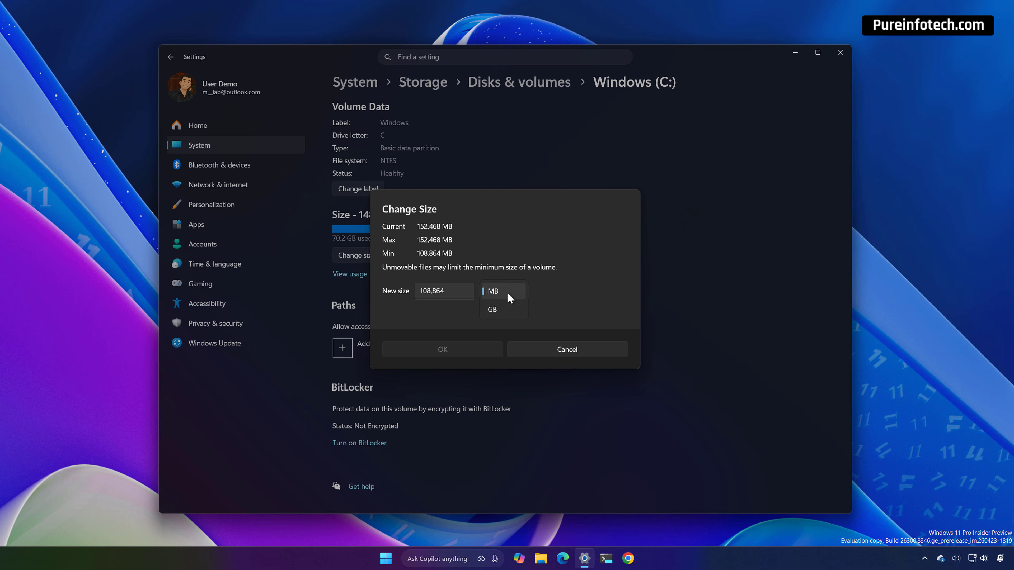
pyautogui.click(506, 310)
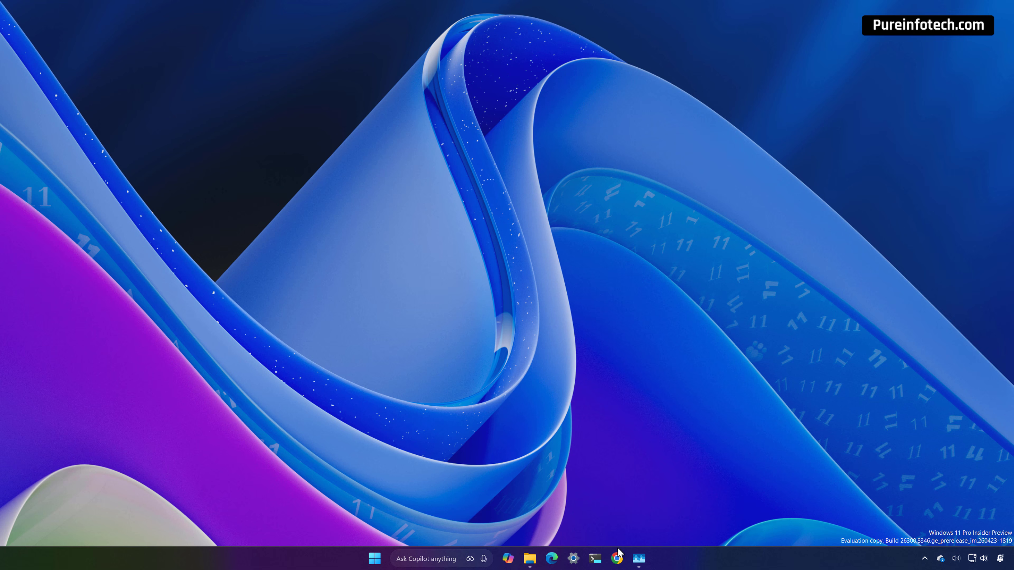
# Switch to Task Manager, widen the Power usage trend column in the process list, and close the window
pyautogui.click(639, 559)
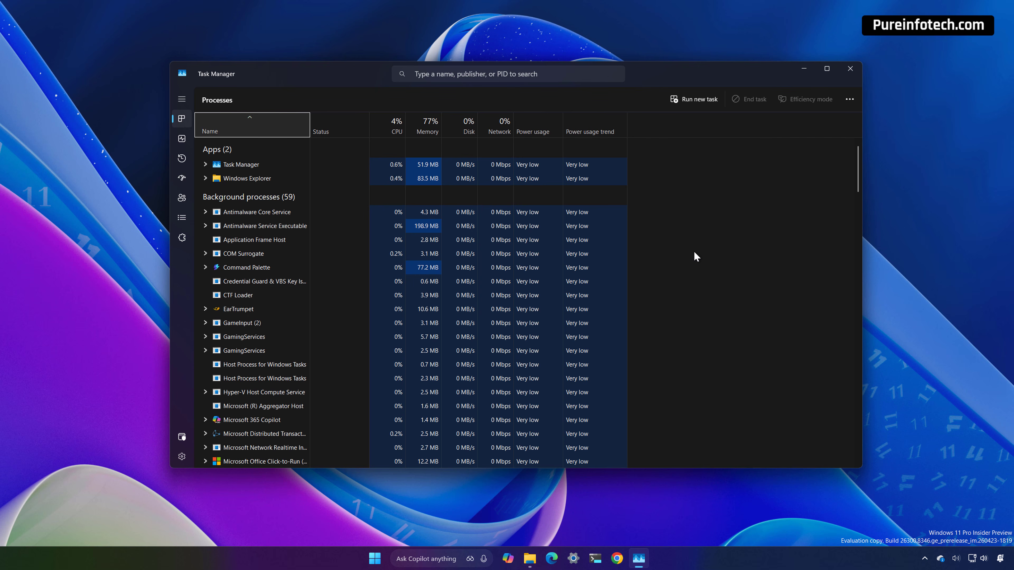
pyautogui.moveTo(627, 120); pyautogui.dragTo(718, 122)
pyautogui.click(849, 70)
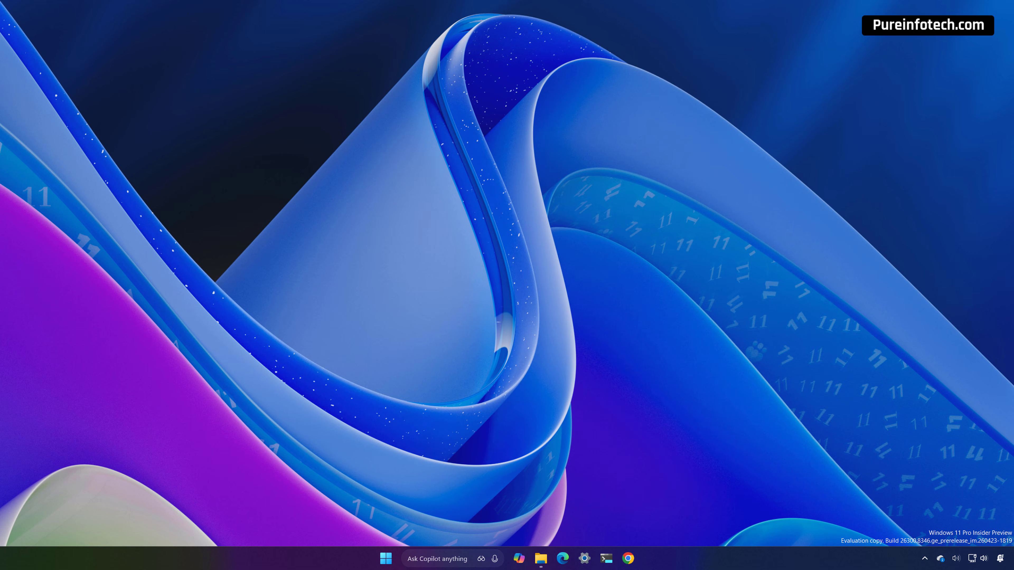
# Reopen Task Manager from the desktop
pyautogui.rightClick(350, 555)
pyautogui.click(375, 520)
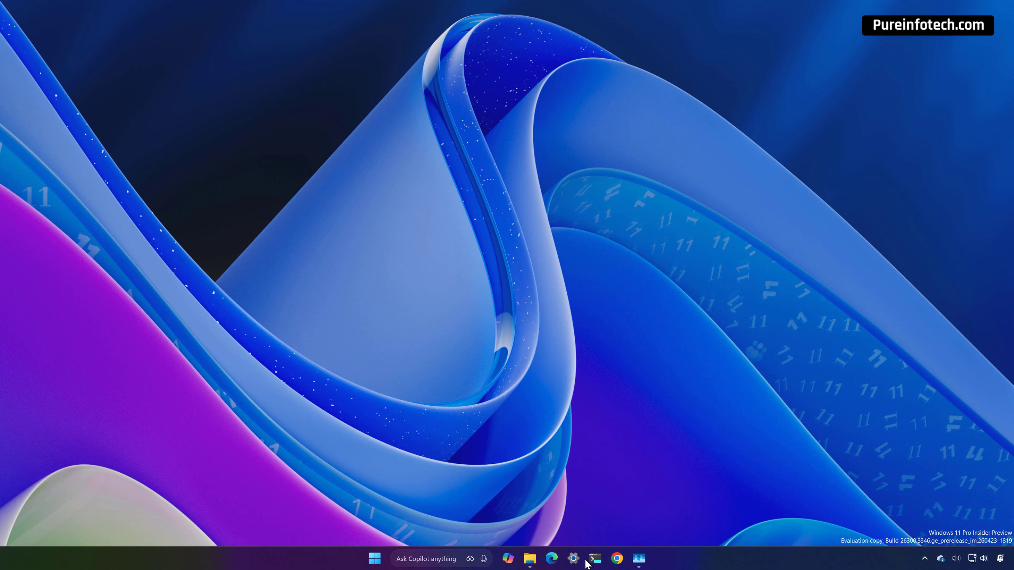
# Open the feature flags of the Windows Insider Program in the Windows Update settings
pyautogui.click(573, 559)
pyautogui.click(573, 558)
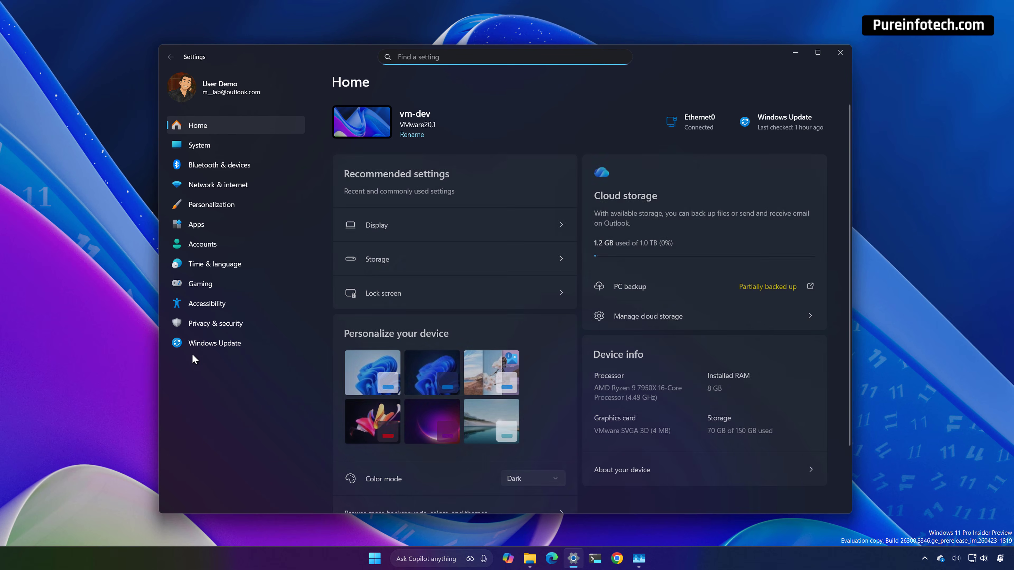
pyautogui.click(193, 344)
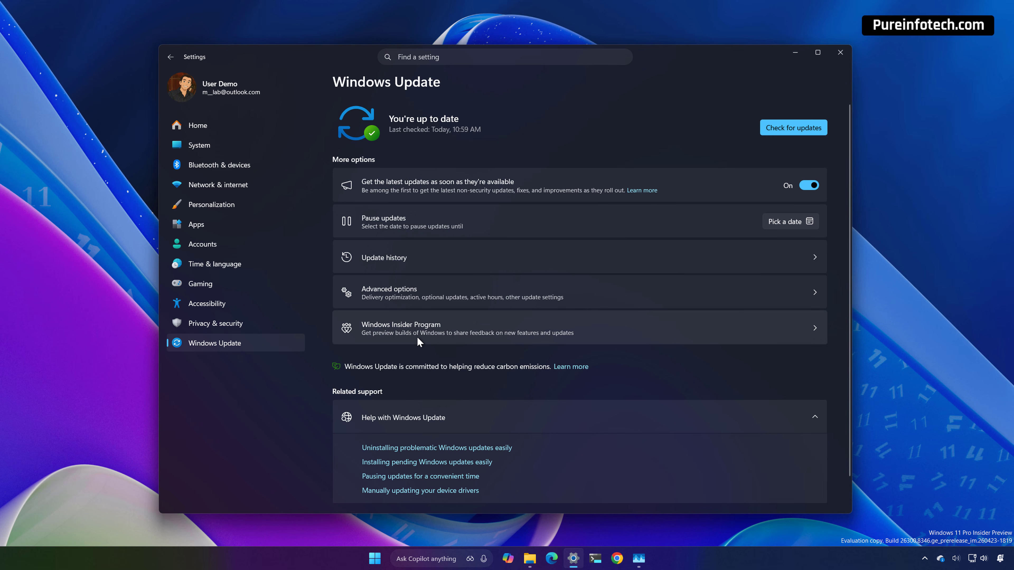
pyautogui.click(418, 338)
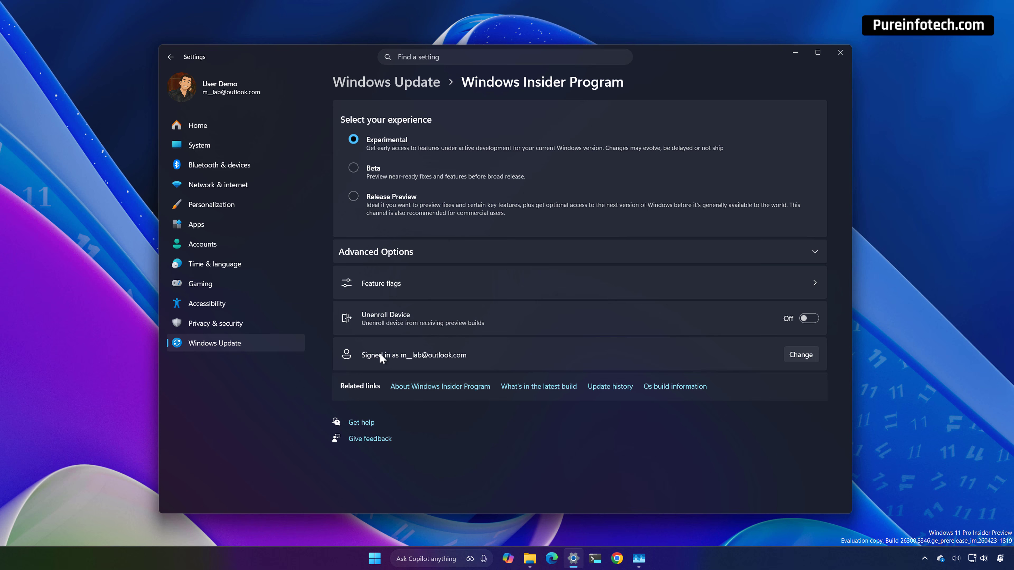
pyautogui.click(386, 285)
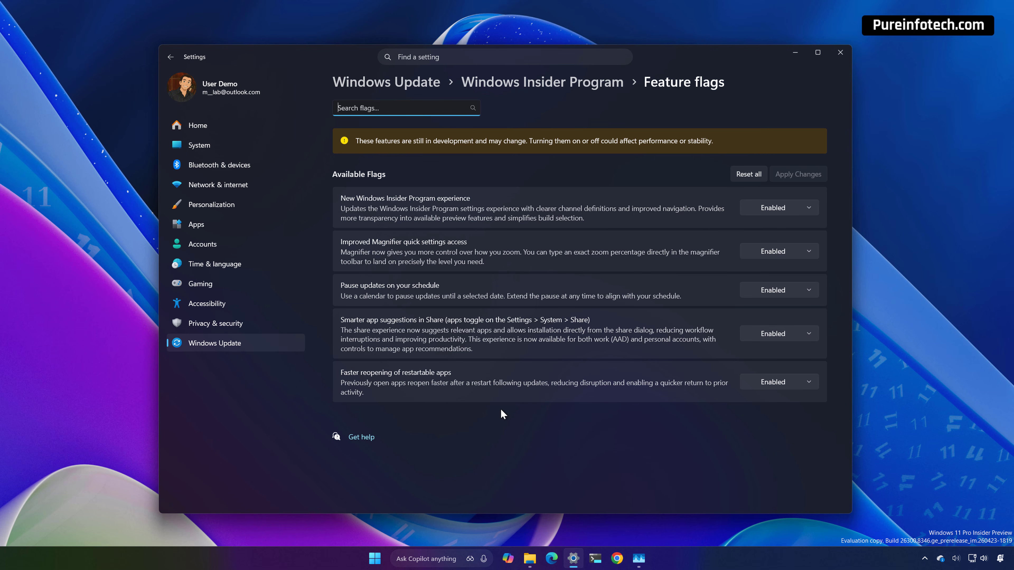
# Set the Smarter app suggestions in Share flag to Disabled, apply the change and minimize Settings
pyautogui.click(792, 335)
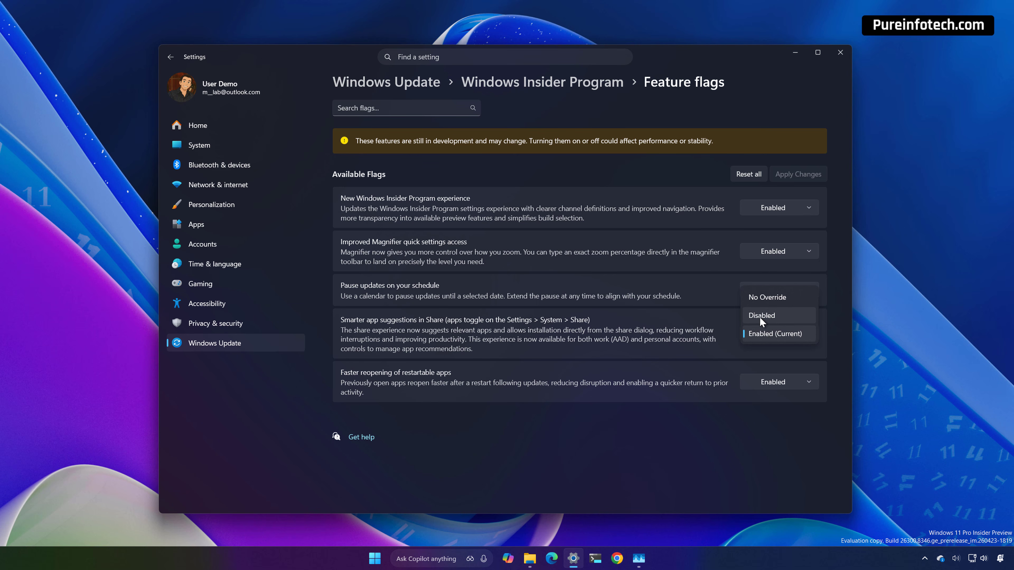
pyautogui.click(767, 317)
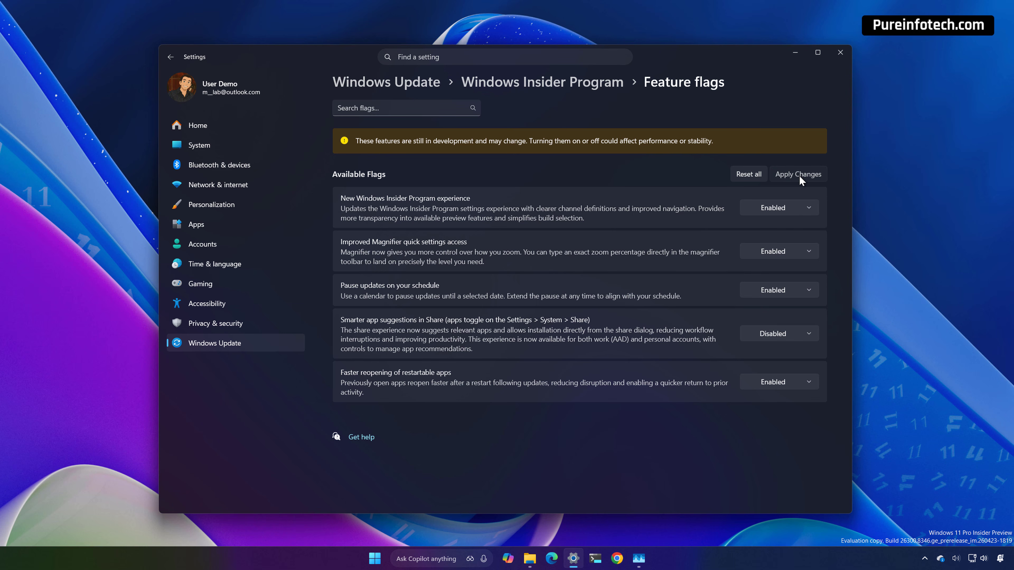
pyautogui.click(799, 174)
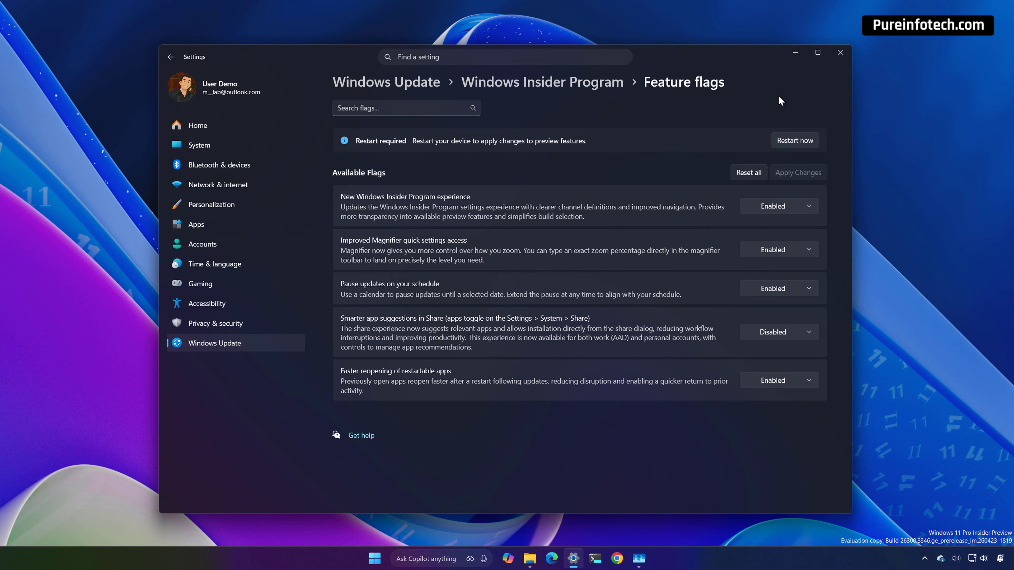
pyautogui.click(796, 55)
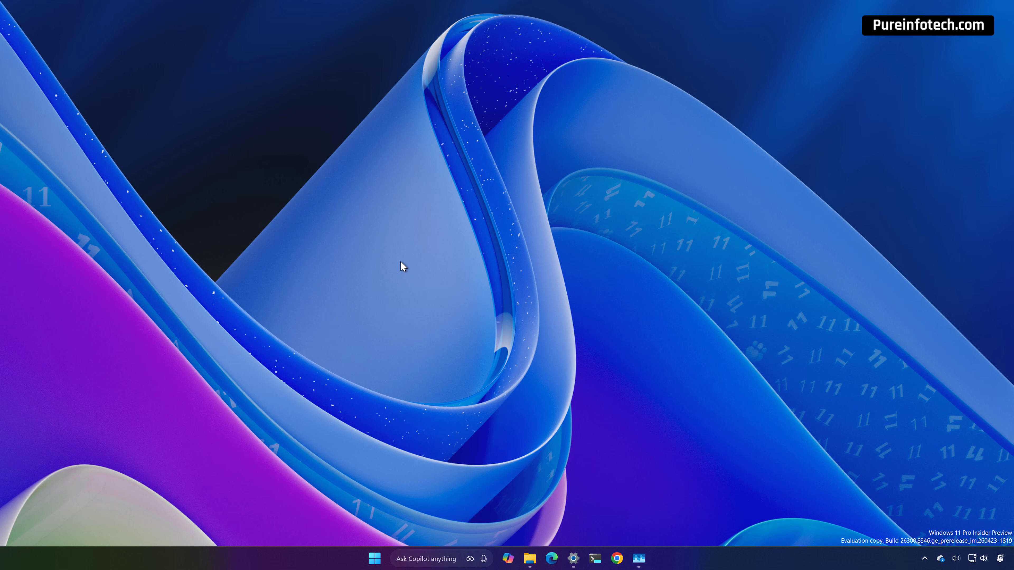